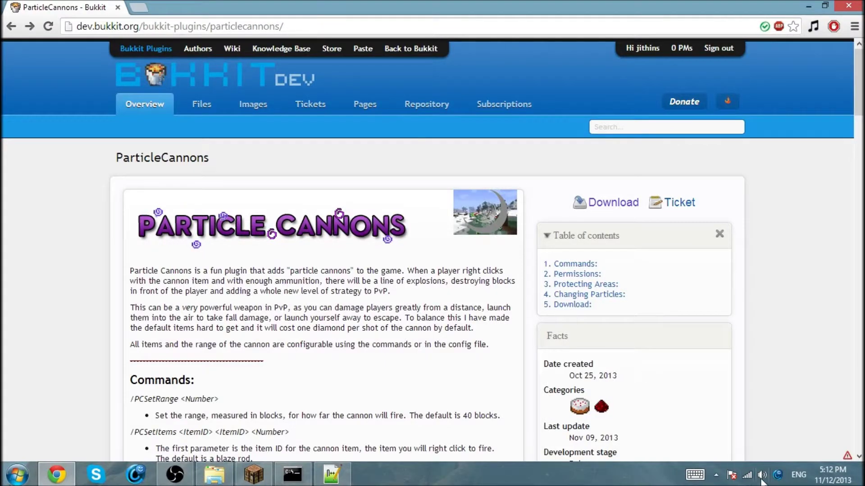
Read the plugin description and the command list on the ParticleCannons page.
scroll(575, 390, "down", 3)
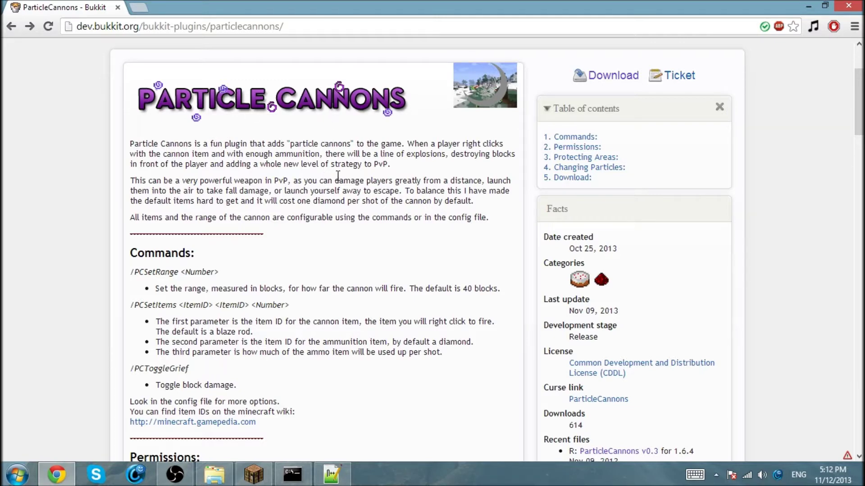
left_click_drag(249, 182, 305, 182)
Switch to File Explorer, close the open Notepad++ window and go back to the server's plugins folder.
left_click(225, 474)
left_click(331, 473)
key("alt+F4")
double_click(174, 218)
right_click(173, 220)
key("Escape")
left_click(23, 181)
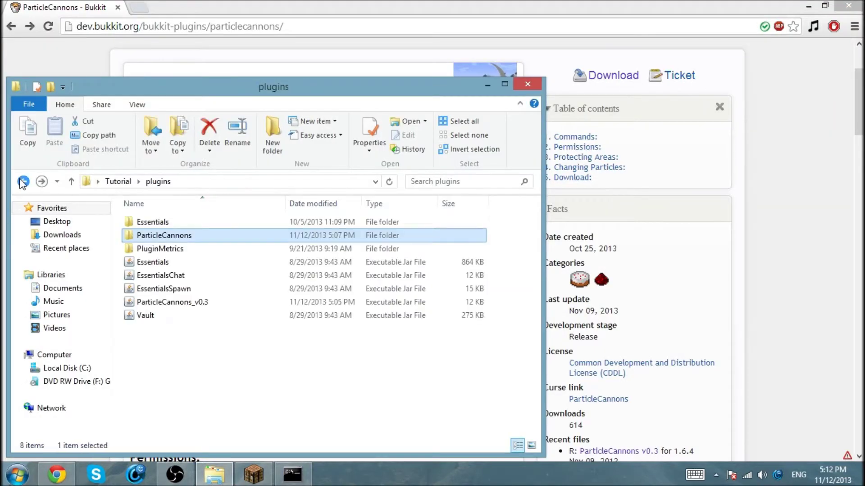
Open config.yml from the ParticleCannons folder inside Tutorial\plugins for editing in Notepad++.
left_click(23, 181)
double_click(157, 224)
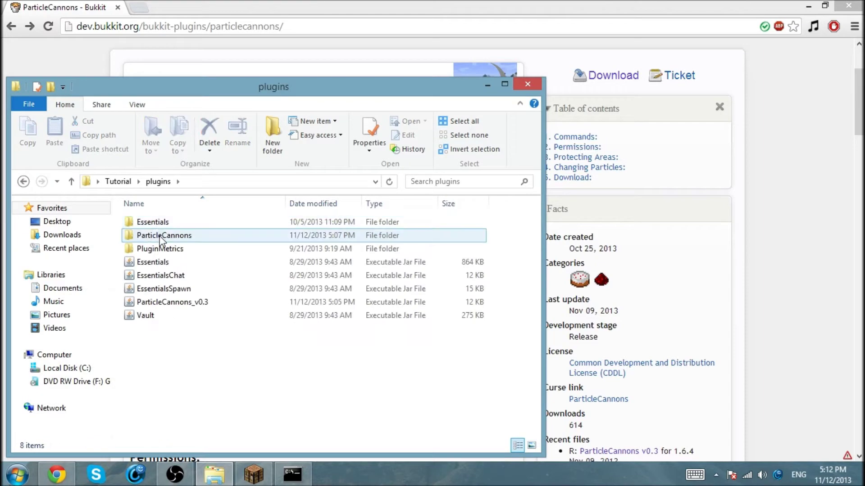
double_click(161, 236)
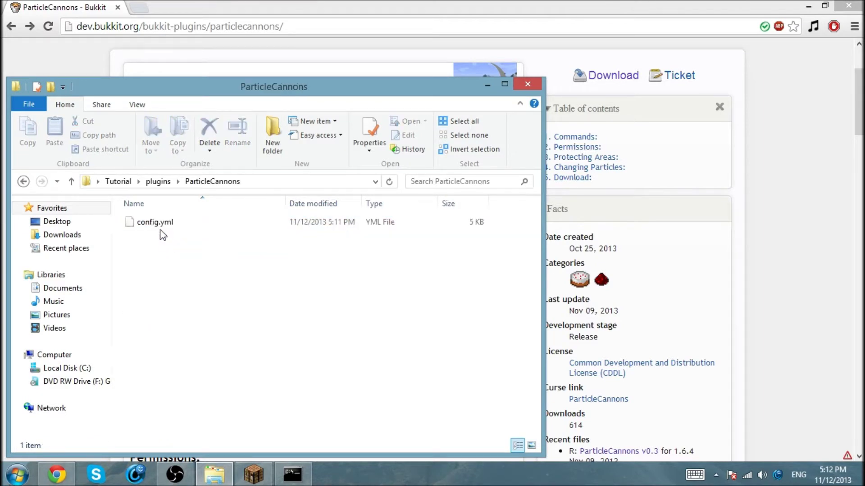
left_click(161, 226)
right_click(163, 230)
left_click(191, 192)
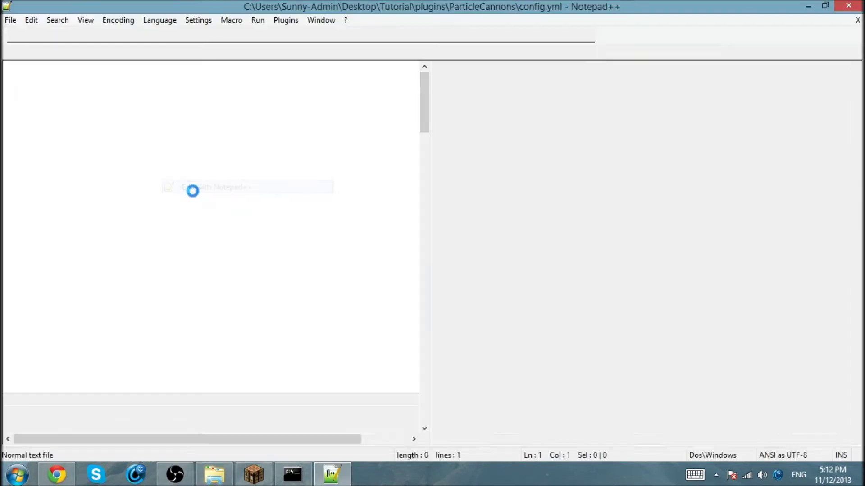
left_click(163, 238)
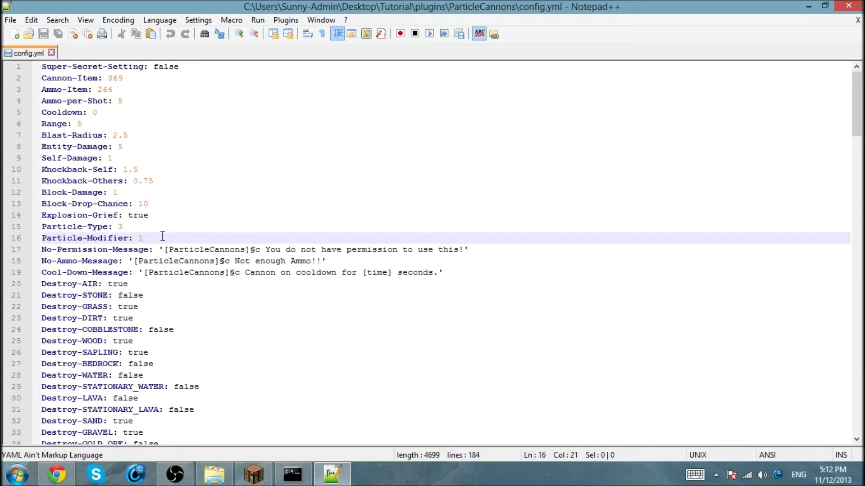
Review the Cannon-Item, Ammo-Item and Ammo-per-Shot settings at the start of config.yml.
double_click(127, 79)
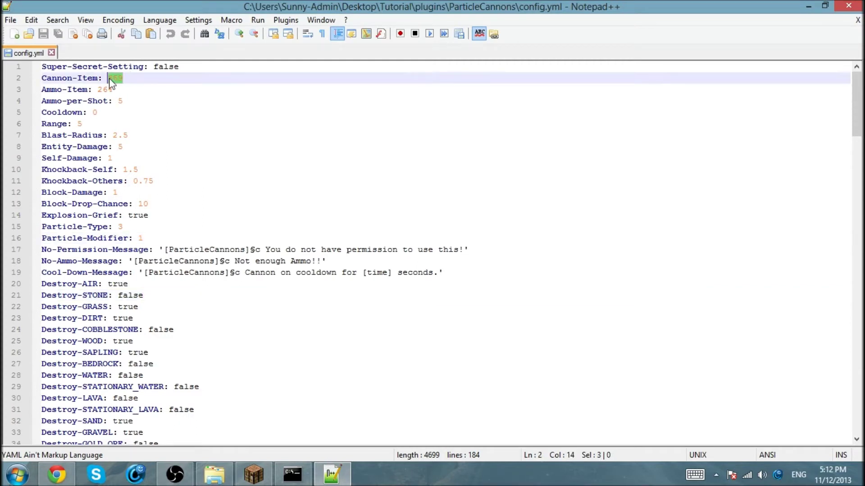
type("369")
left_click_drag(126, 78, 102, 86)
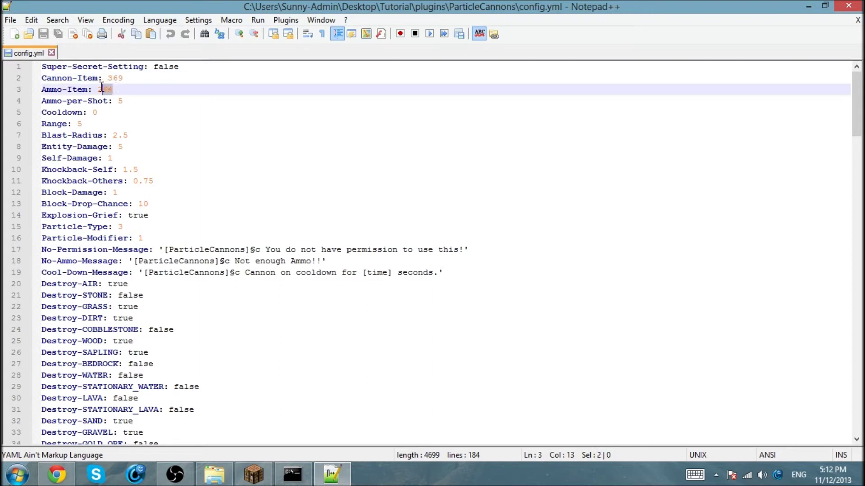
left_click(108, 99)
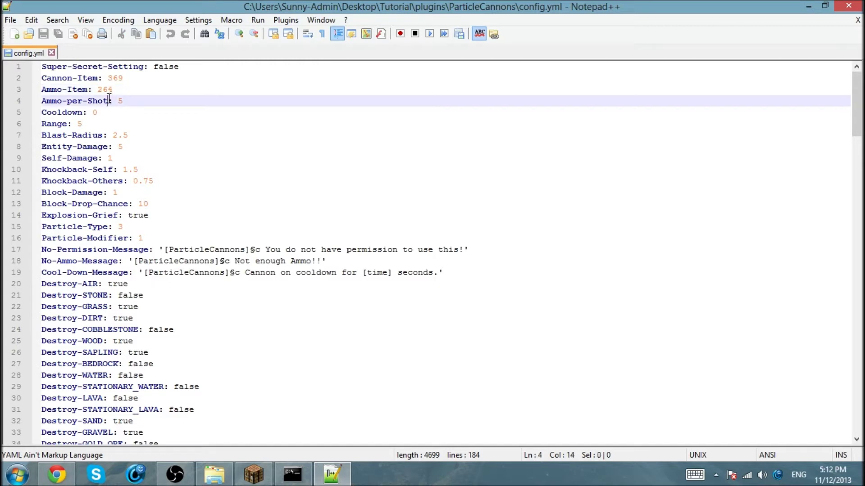
left_click_drag(125, 100, 119, 100)
left_click(134, 105)
Set Range to 10 and Knockback-Self to 2, and save config.yml.
double_click(79, 124)
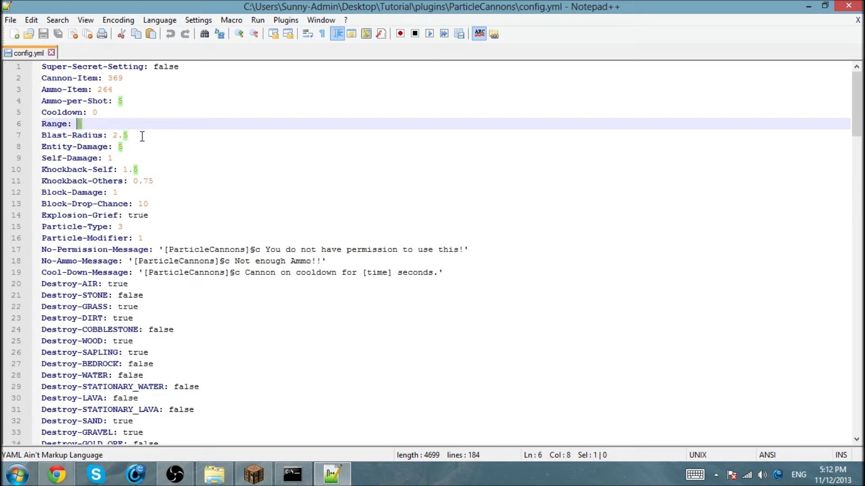
type("10")
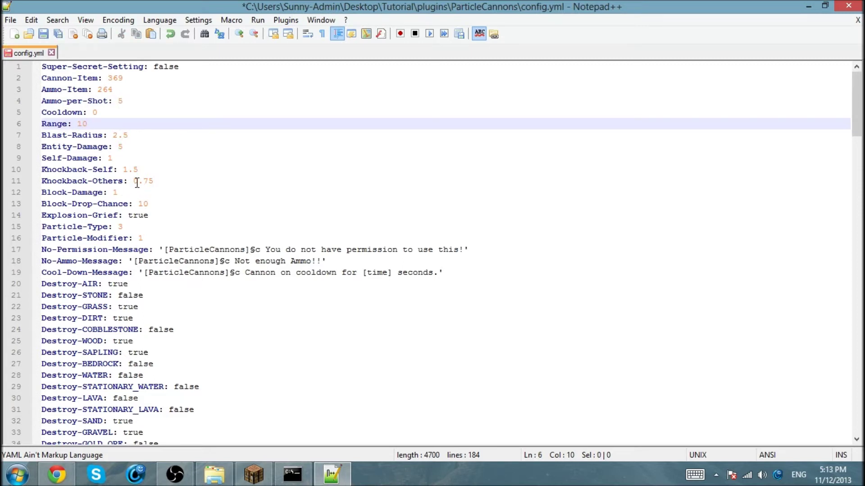
left_click_drag(136, 171, 127, 172)
type("2")
key("ctrl+s")
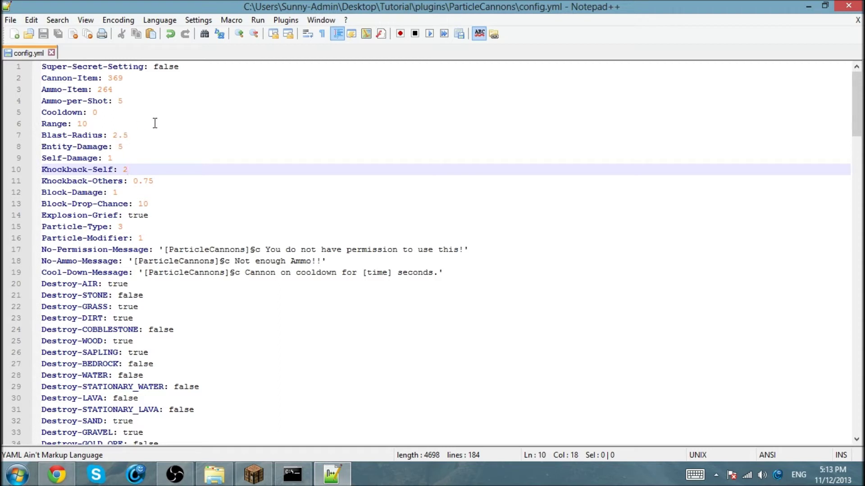
Review the Entity-Damage, Knockback-Others, Block-Damage and Explosion-Grief settings.
double_click(122, 146)
left_click(129, 145)
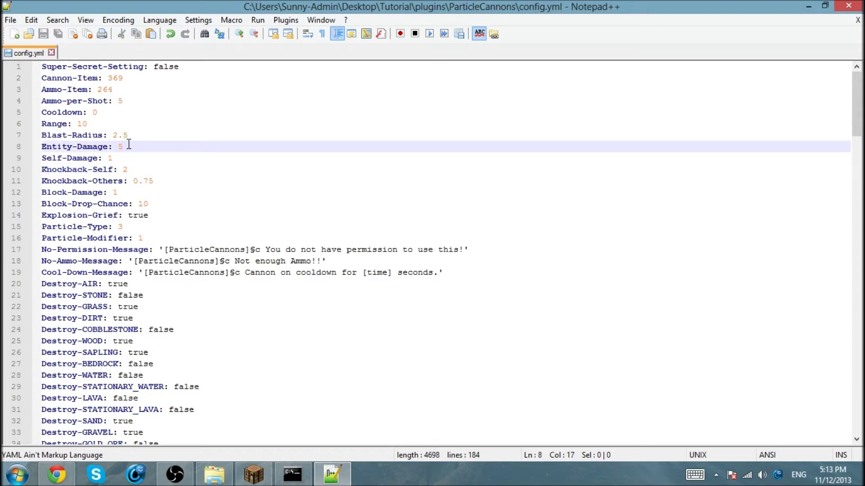
left_click_drag(134, 180, 160, 184)
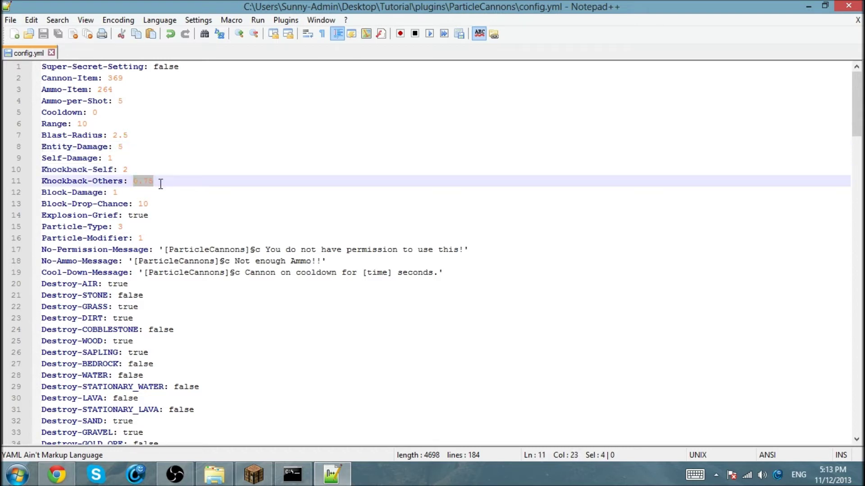
left_click(168, 183)
left_click_drag(144, 191, 114, 193)
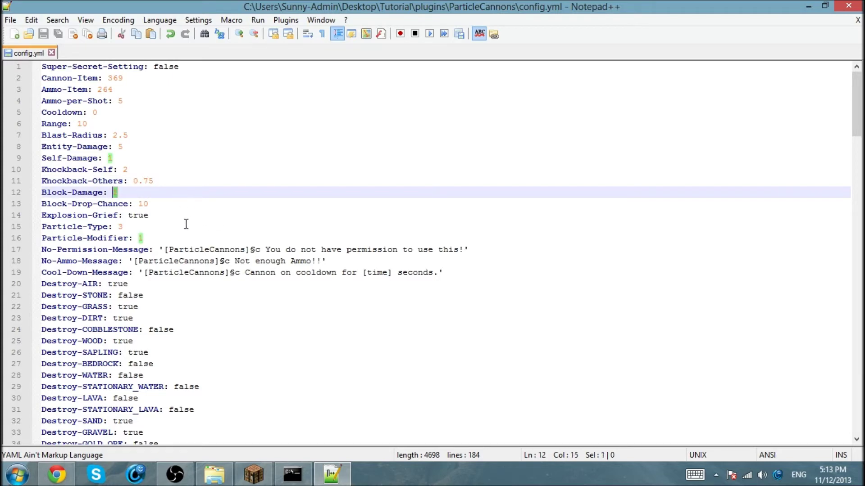
left_click(143, 216)
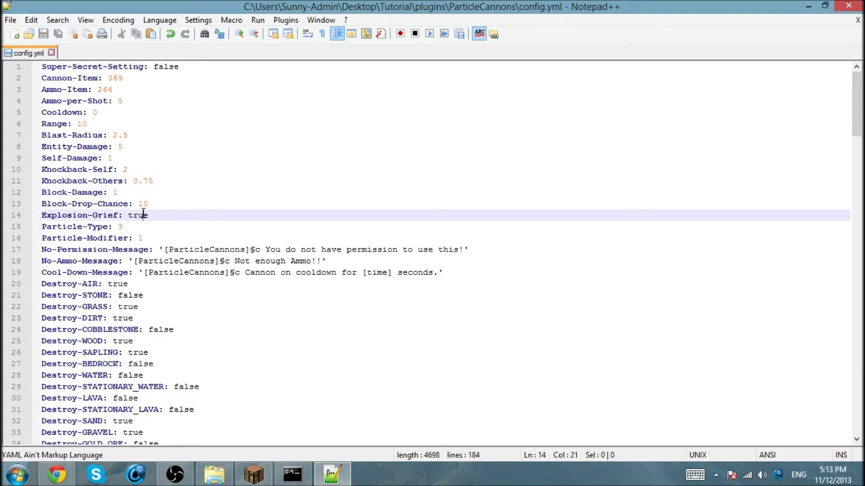
Examine the particle settings and the No-Permission, No-Ammo and Cool-Down message lines.
scroll(142, 216, "down", 1)
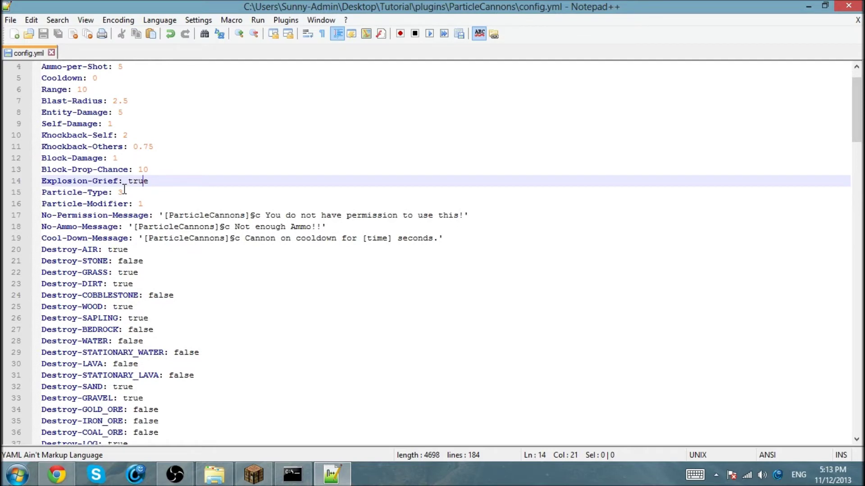
scroll(144, 185, "down", 1)
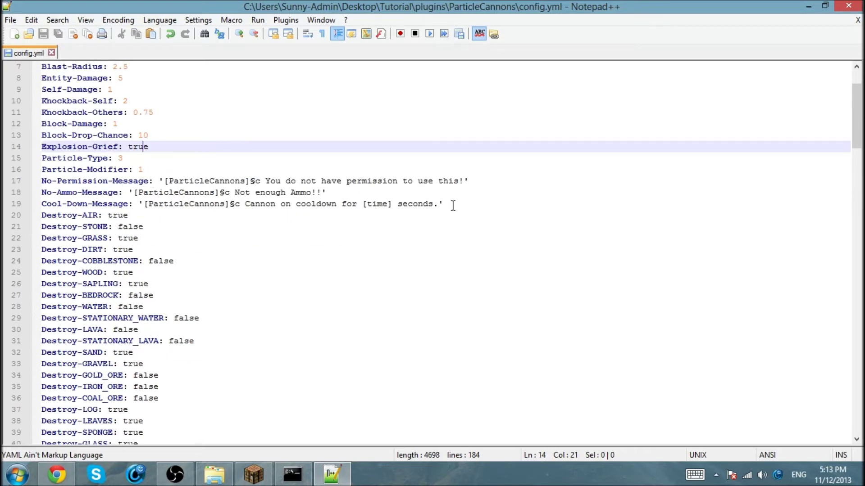
left_click_drag(452, 205, 41, 181)
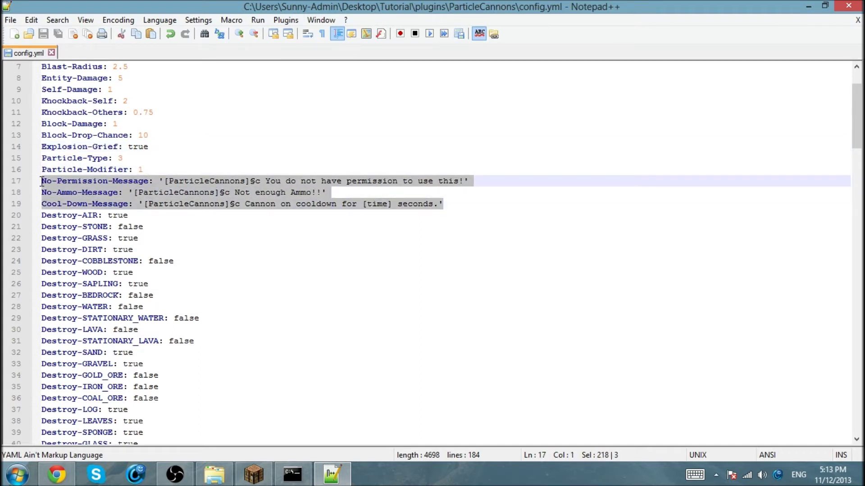
left_click(148, 181)
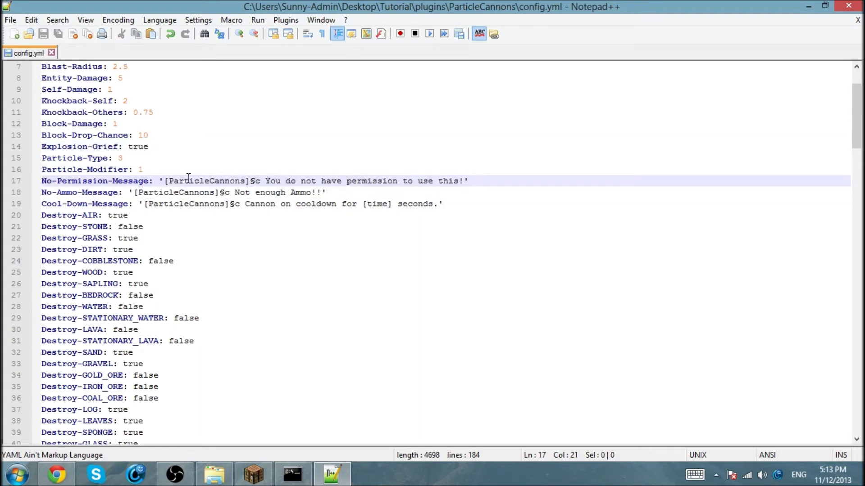
left_click_drag(193, 181, 270, 182)
left_click(169, 192)
left_click_drag(129, 193, 225, 204)
left_click(297, 242)
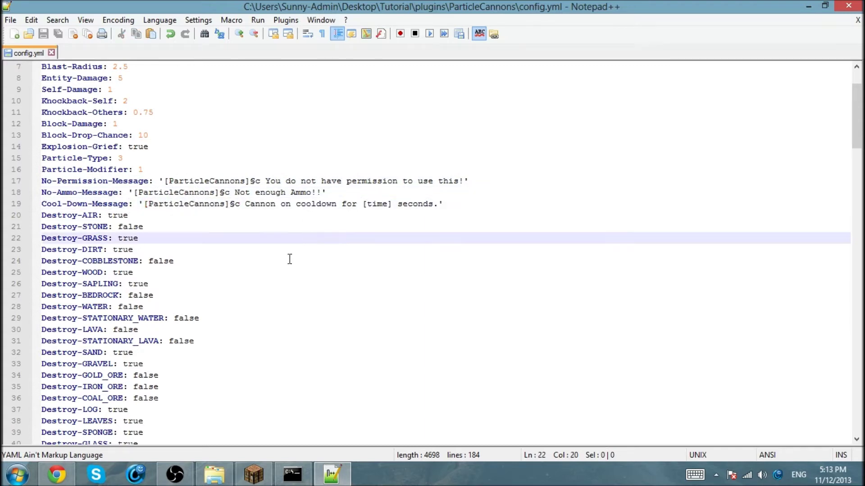
Look through the Destroy entries that decide which block types the cannon can break.
scroll(280, 269, "down", 1)
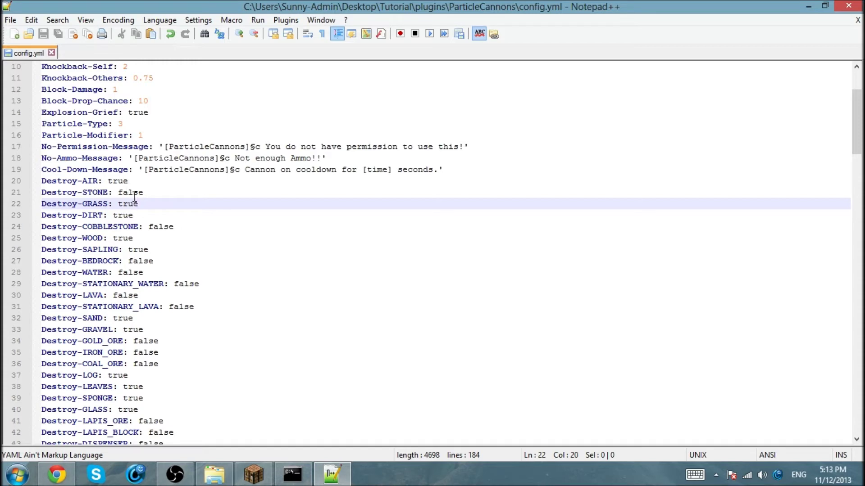
scroll(135, 197, "down", 6)
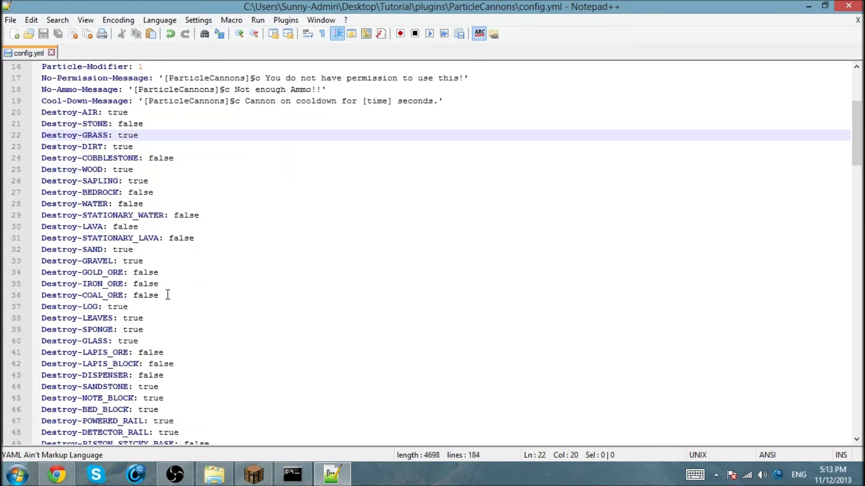
scroll(157, 313, "down", 10)
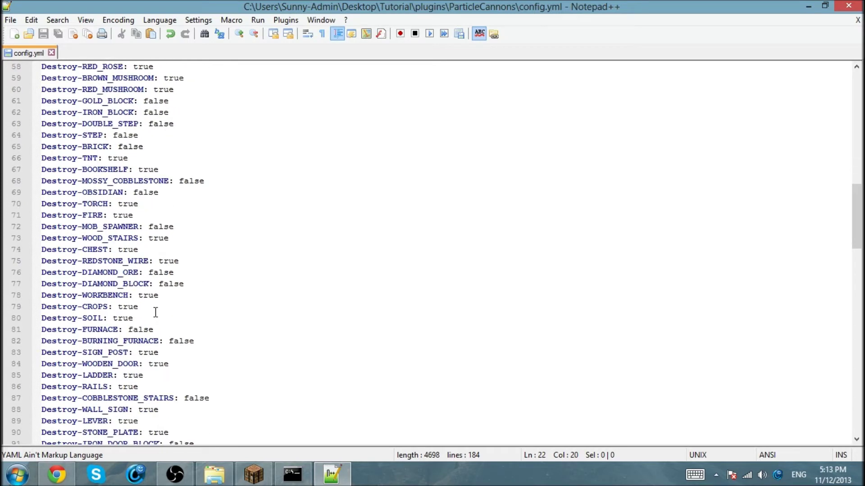
scroll(190, 284, "up", 1)
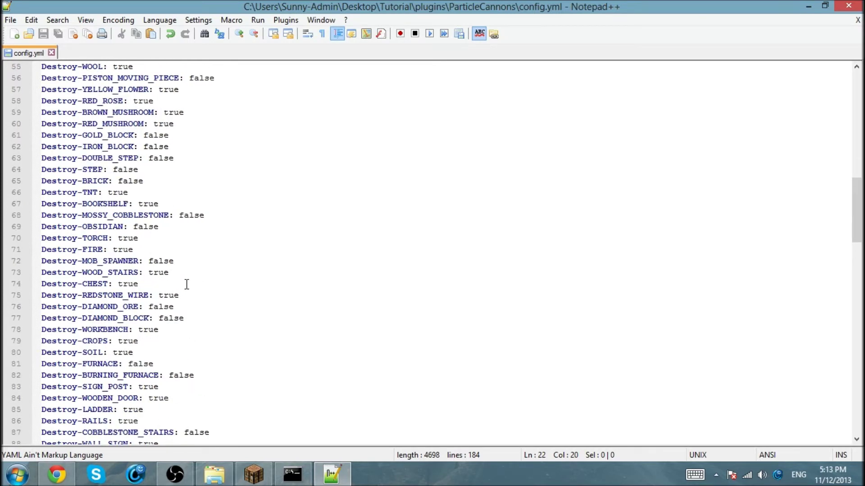
scroll(188, 373, "up", 5)
scroll(182, 333, "down", 2)
scroll(181, 332, "down", 7)
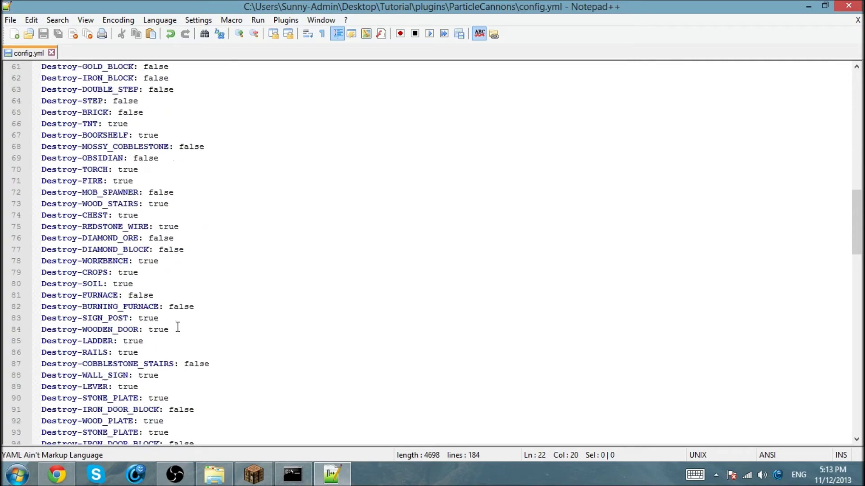
Switch to the server console and run the reload command.
left_click(293, 474)
type("reload")
key("Return")
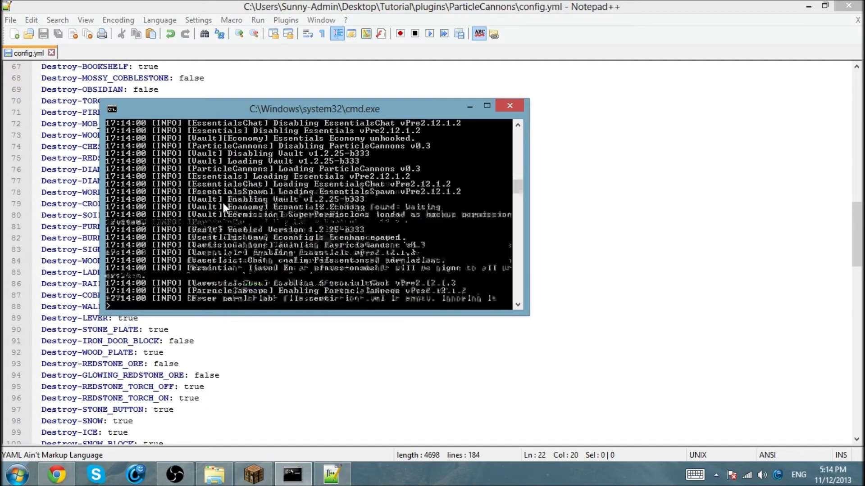
Switch to Minecraft, hold the diamond and run /more to fill its stack.
left_click(244, 474)
key("e")
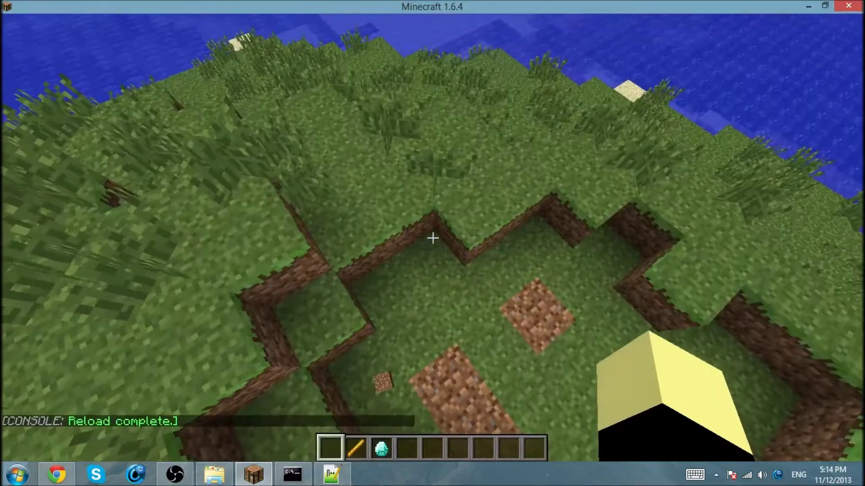
key("3")
type("t/more")
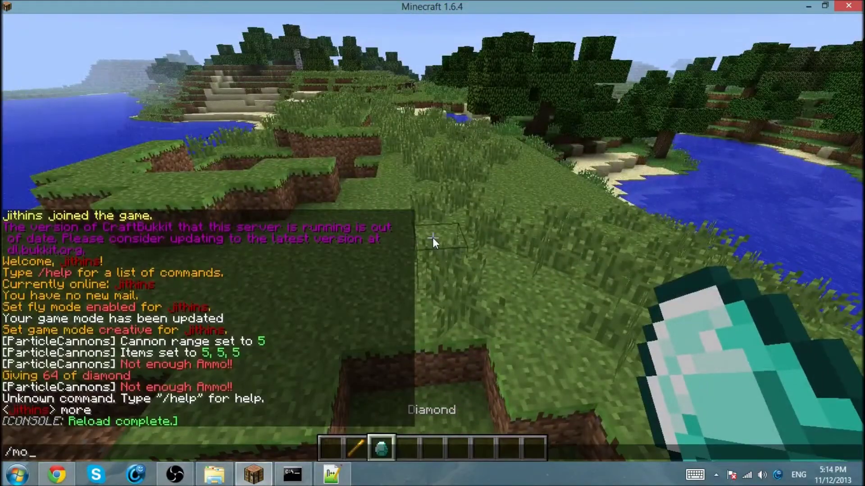
key("Return")
Equip the blaze rod and test-fire the particle cannon across the grassy hill.
key("w")
key("2")
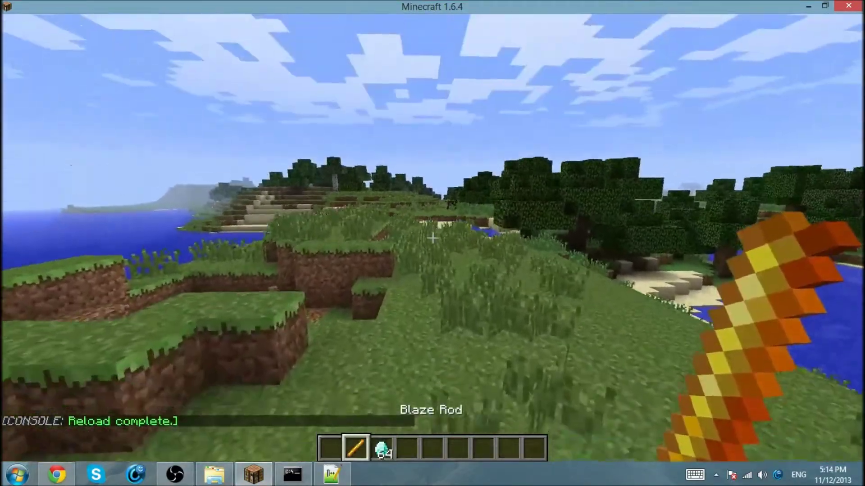
key("s")
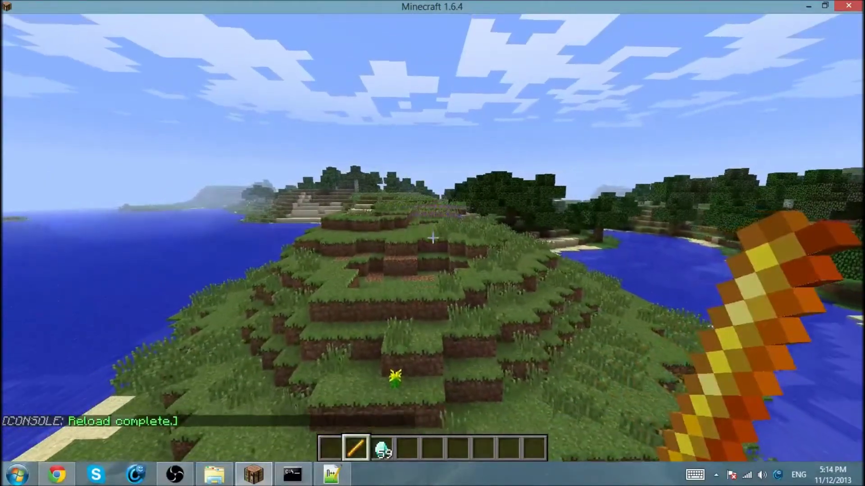
Lower the game's sound volume to 30% and return to the game.
key("Escape")
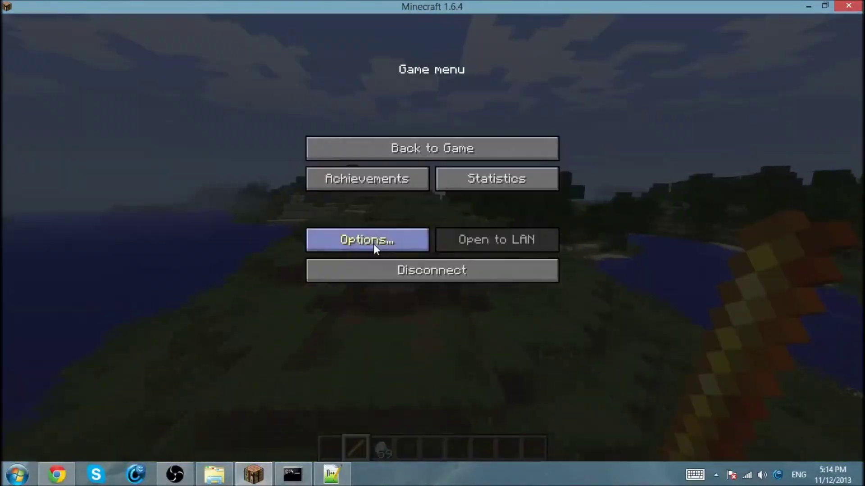
left_click(374, 241)
left_click(523, 84)
left_click_drag(524, 84, 495, 85)
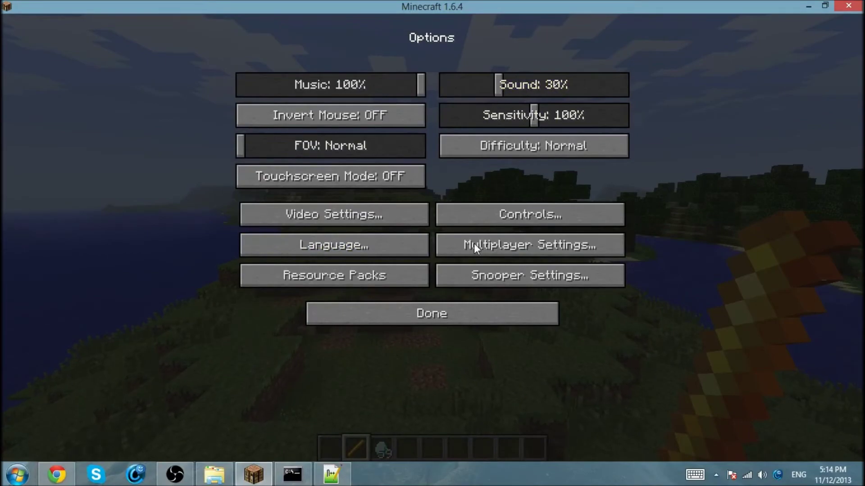
left_click(456, 314)
left_click(450, 154)
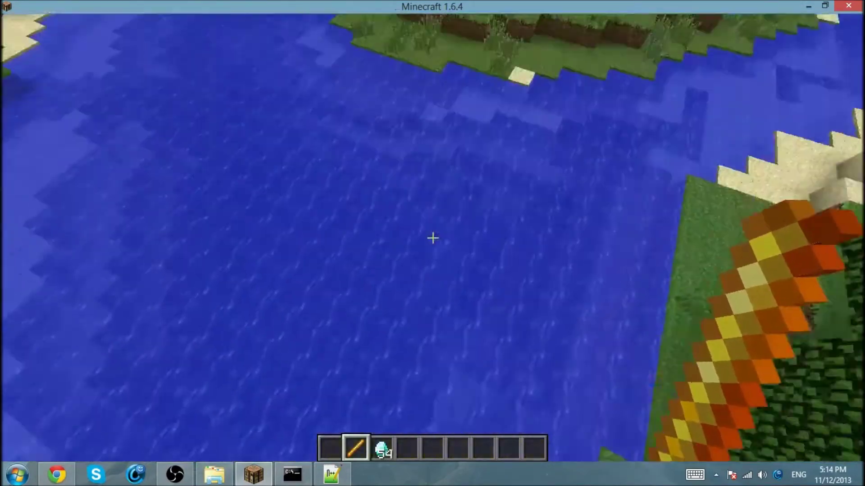
Fire the particle cannon repeatedly down at the lake and its wooded shoreline until the diamond ammo runs out.
right_click(432, 238)
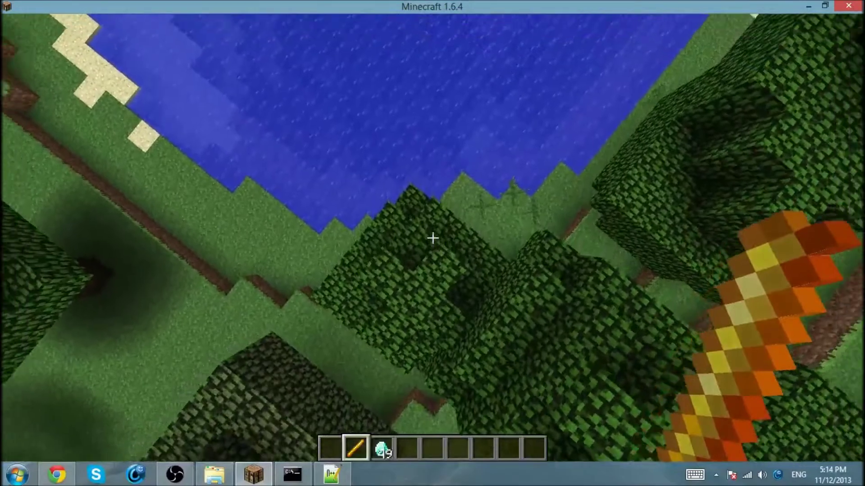
right_click(432, 238)
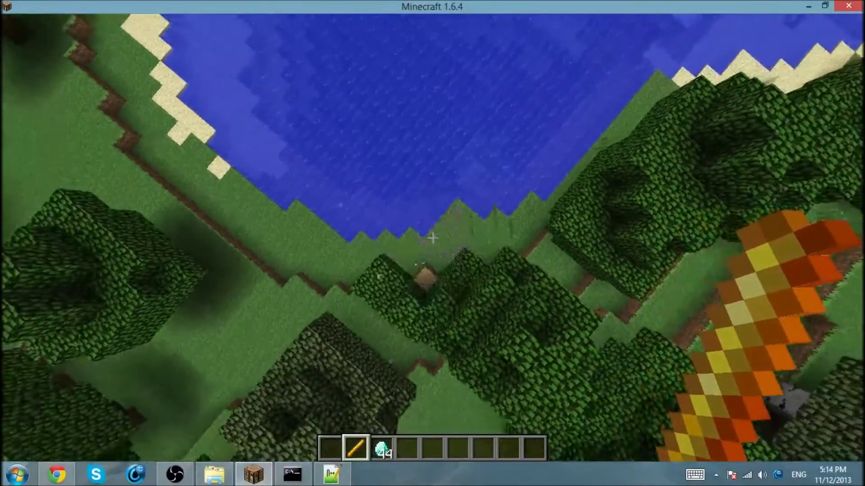
right_click(432, 239)
right_click(432, 238)
right_click(433, 238)
right_click(432, 239)
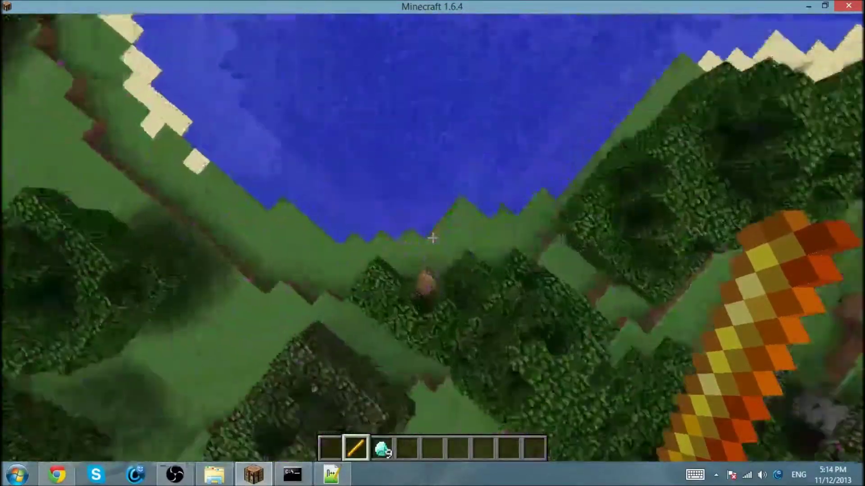
right_click(432, 238)
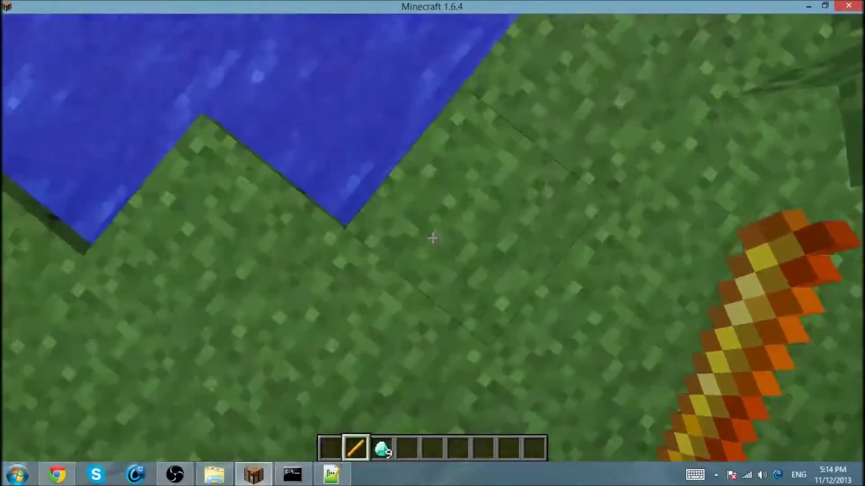
right_click(433, 238)
right_click(432, 238)
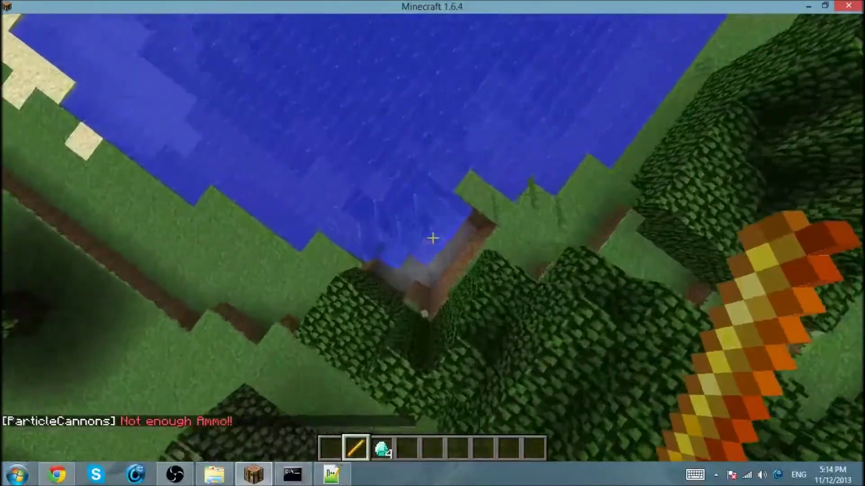
right_click(432, 238)
right_click(433, 238)
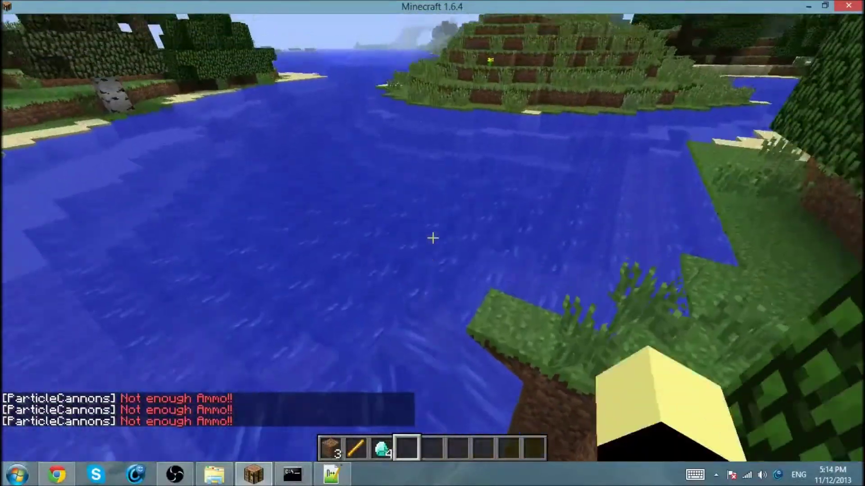
Hold the diamonds and begin entering the /more command.
key("3")
key("slash")
type("mre")
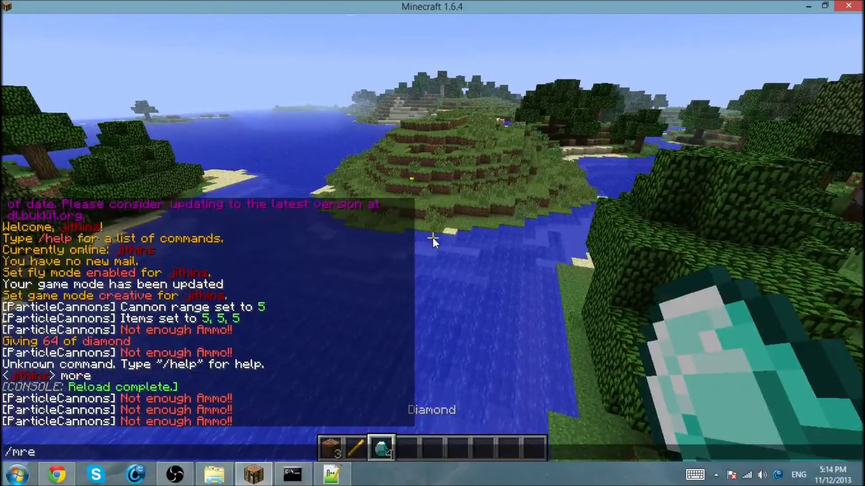
Check the range command on the ParticleCannons page in Chrome, then return to Minecraft and run /PCSetRange 20.
left_click(57, 475)
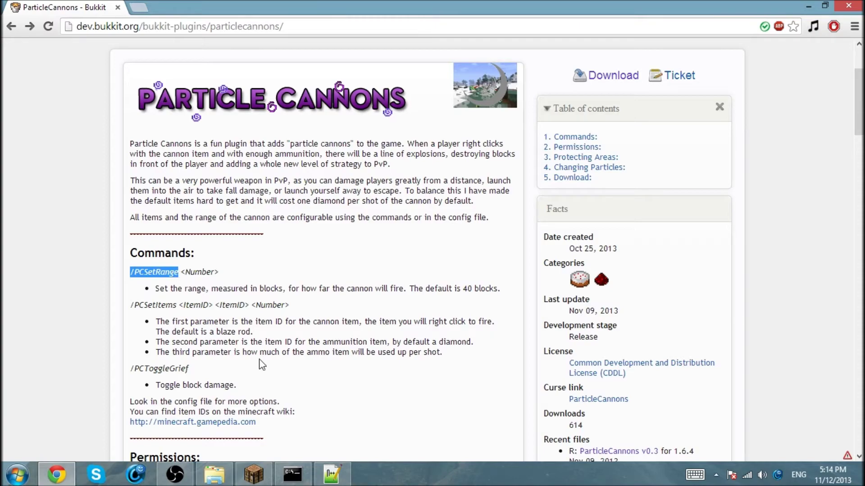
left_click(253, 474)
key("Escape")
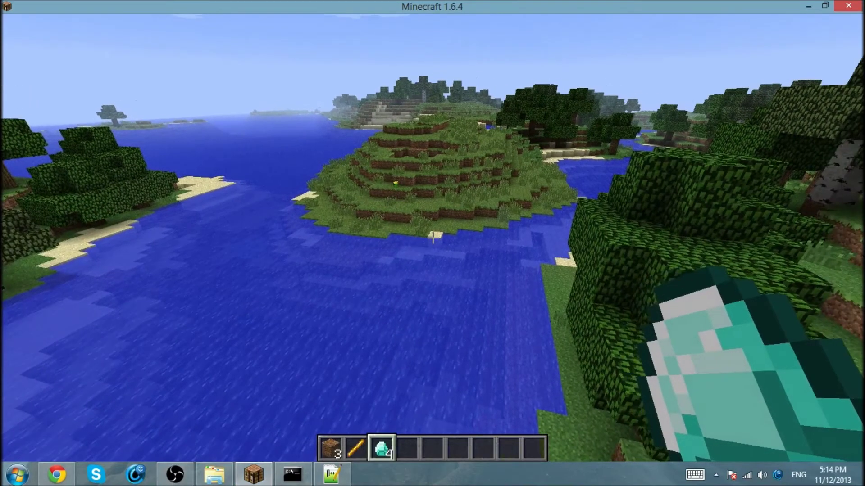
key("t")
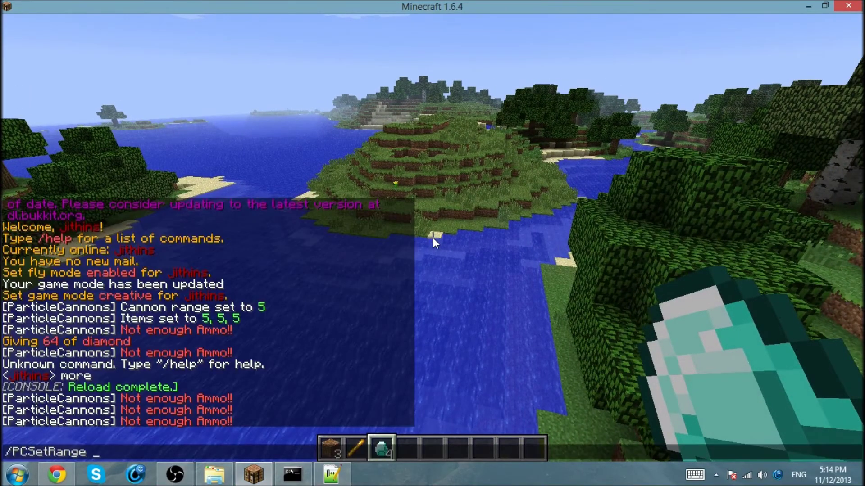
type("/PCSetRange 20")
key("Return")
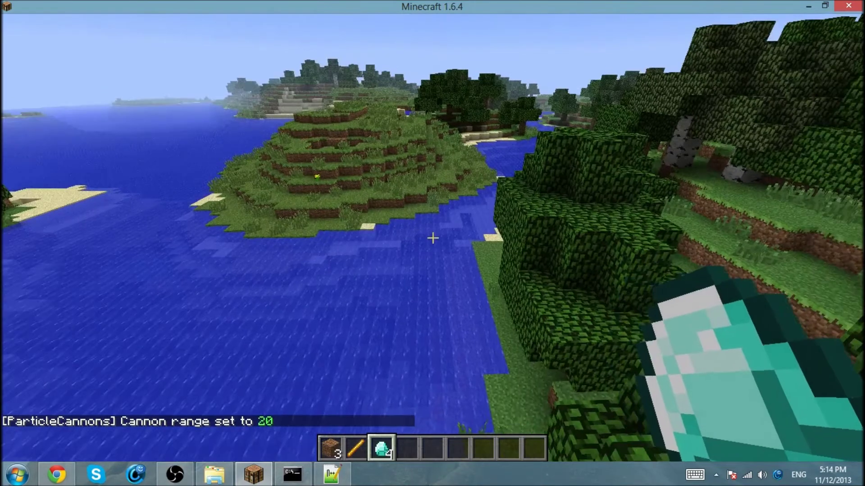
Refill the diamonds with /more, then equip the blaze rod and fire the cannon toward the grassy island hill.
type("t/more")
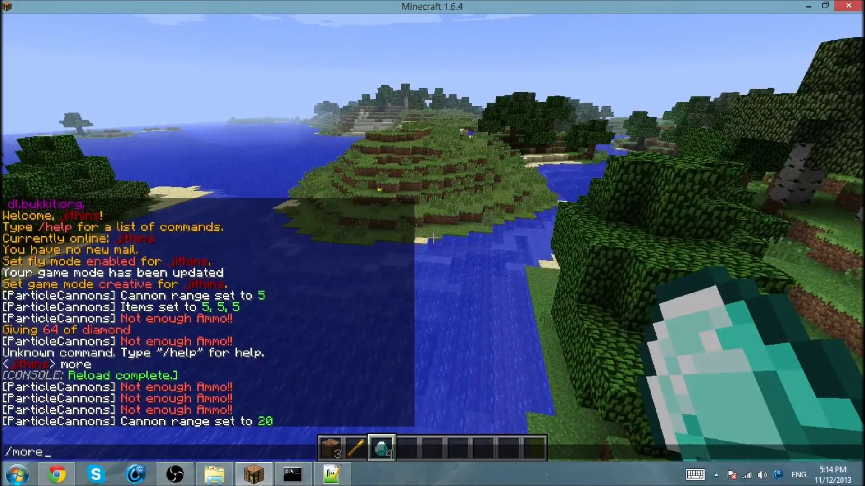
key("Return")
key("2")
right_click(432, 237)
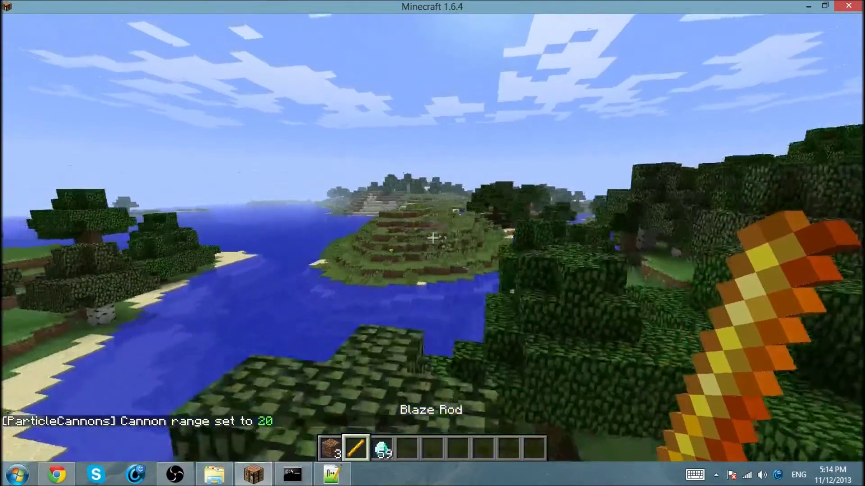
key("w")
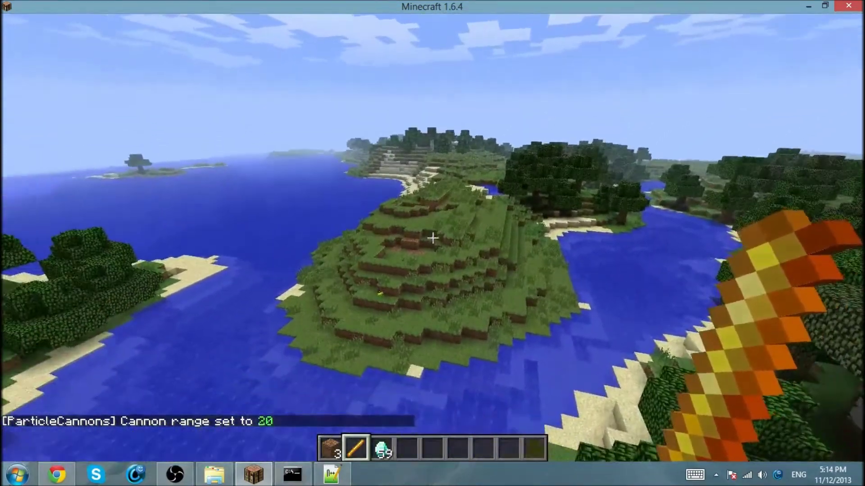
right_click(432, 237)
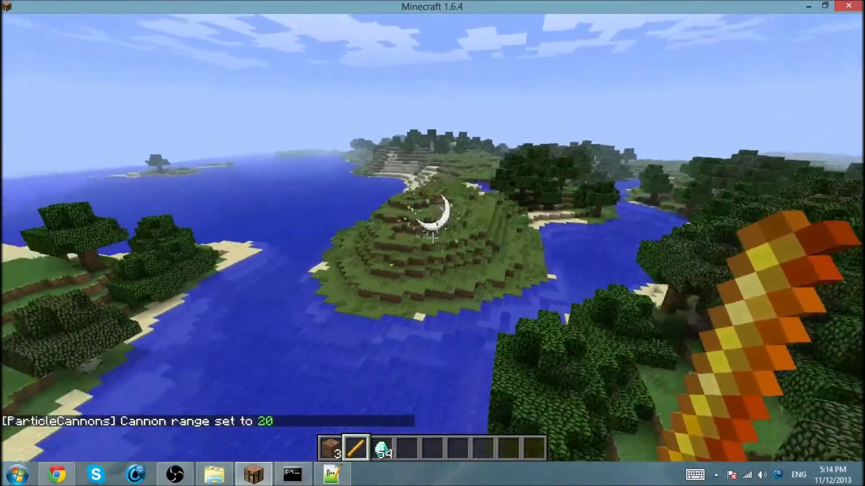
Go down to the forest floor and fire the cannon at the pig near the birch tree.
key("space")
key("space")
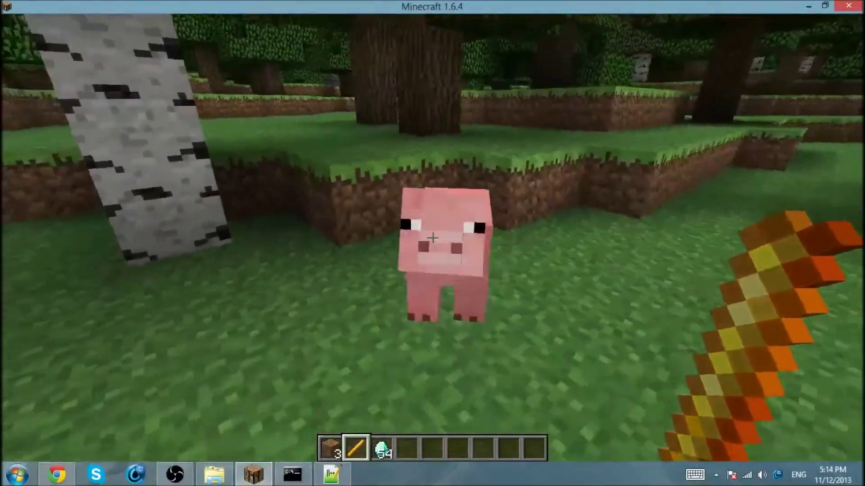
key("s")
right_click(432, 238)
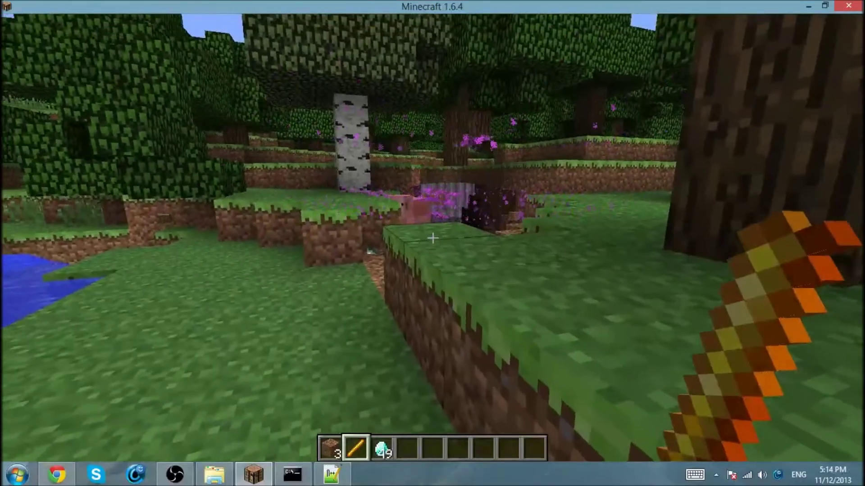
right_click(432, 238)
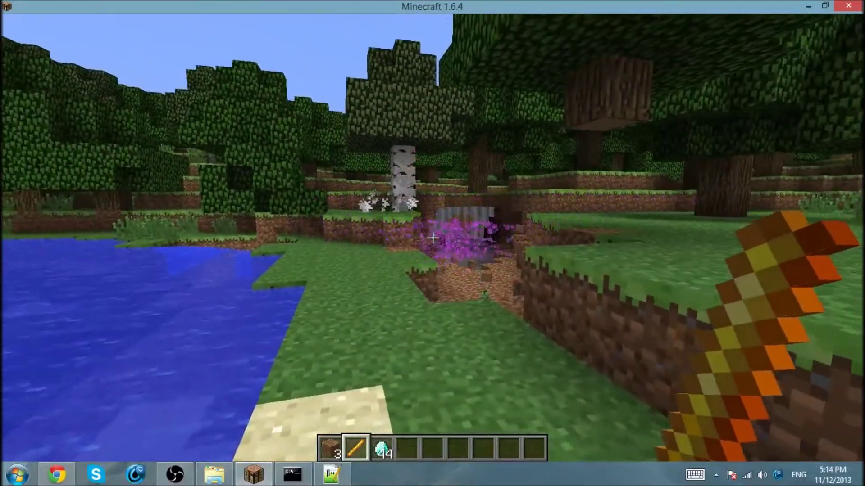
Fire the cannon repeatedly along the forest shoreline and over the water until the ammo is used up.
right_click(432, 237)
right_click(432, 237)
right_click(432, 238)
right_click(433, 237)
right_click(432, 237)
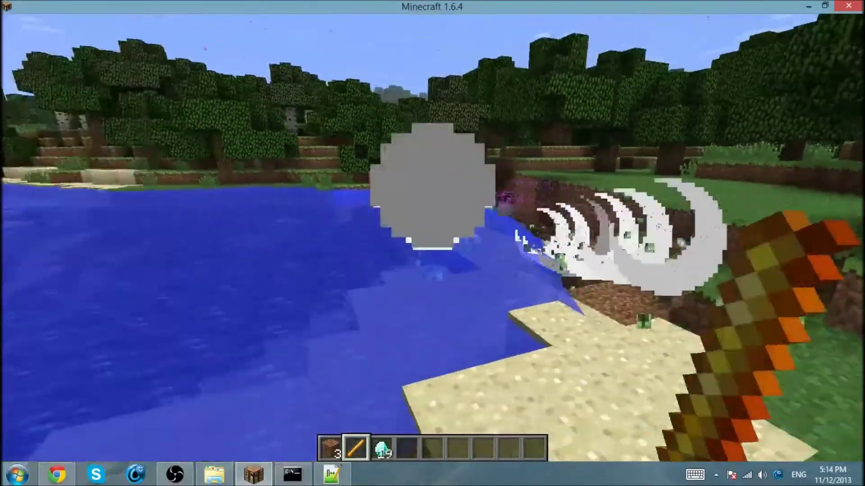
right_click(432, 237)
right_click(432, 238)
right_click(433, 238)
right_click(432, 238)
right_click(432, 237)
right_click(432, 237)
right_click(432, 237)
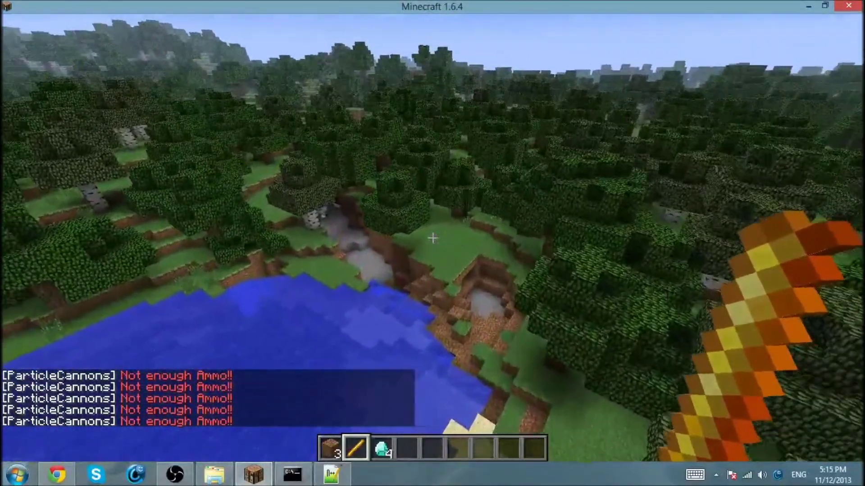
Switch to Chrome and examine the /PCSetItems parameters and the /PCToggleGrief command on the ParticleCannons page.
key("Escape")
left_click(65, 464)
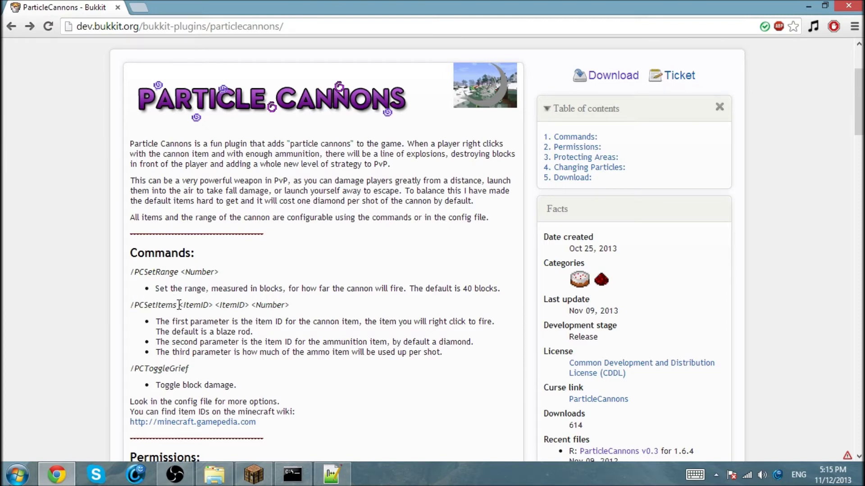
left_click_drag(179, 305, 118, 306)
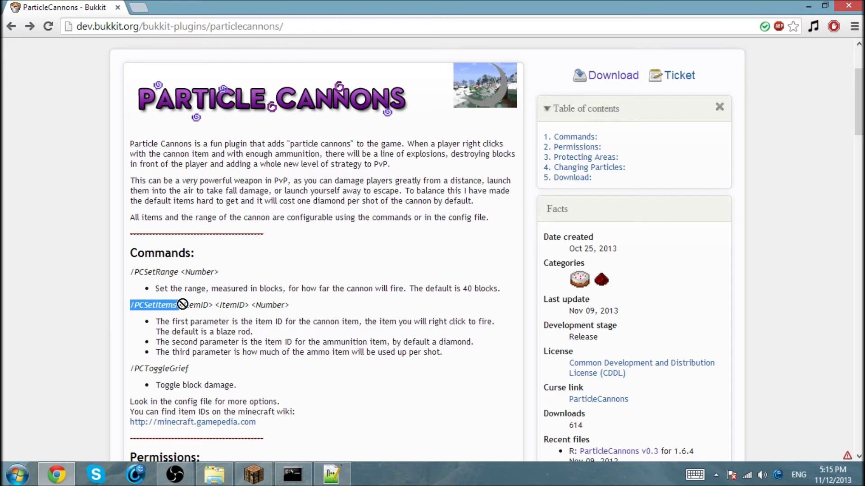
left_click_drag(183, 304, 203, 304)
left_click(205, 304)
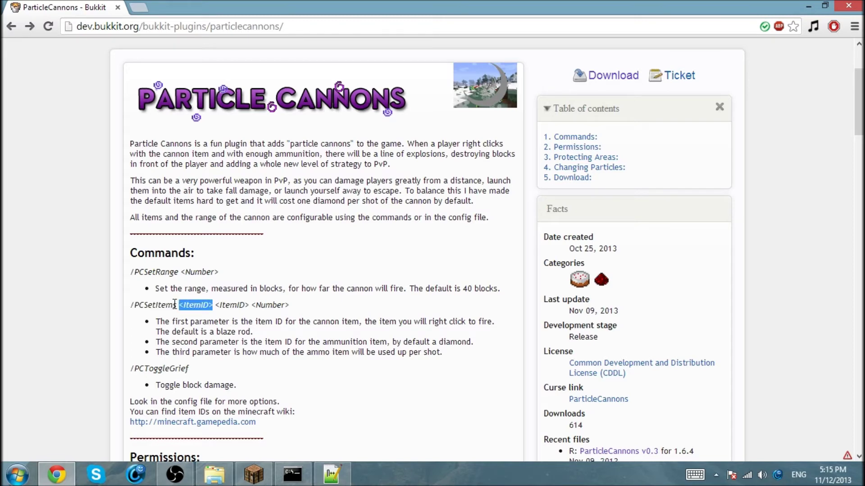
left_click(219, 301)
left_click_drag(214, 301, 288, 308)
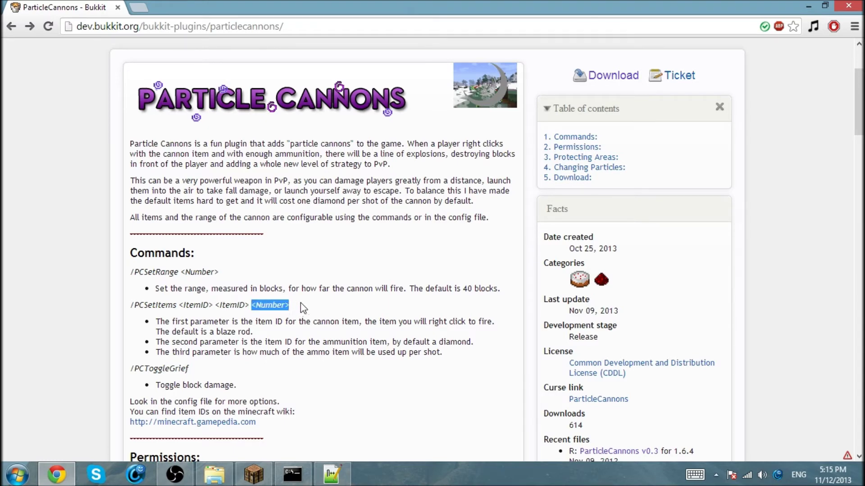
left_click(303, 308)
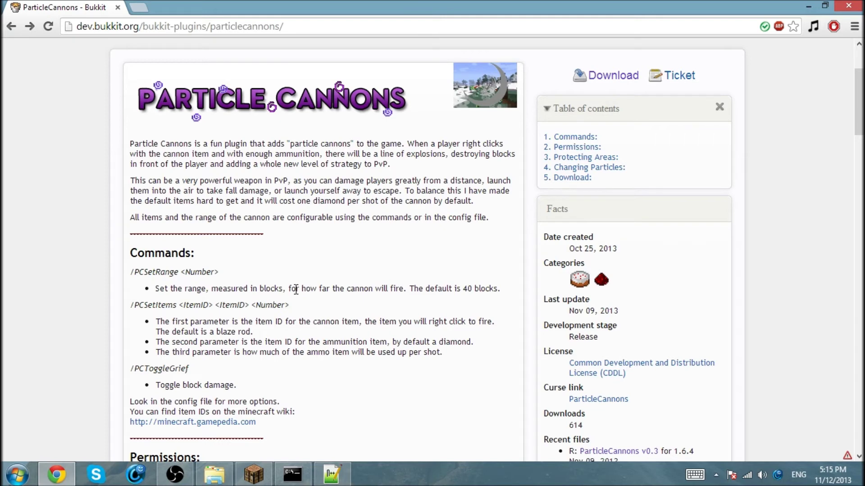
double_click(275, 304)
left_click(208, 333)
scroll(217, 324, "down", 1)
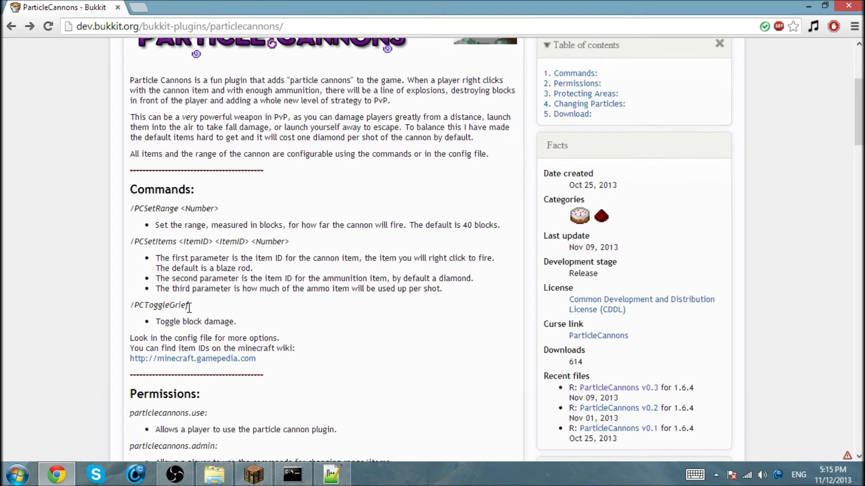
left_click_drag(189, 307, 129, 300)
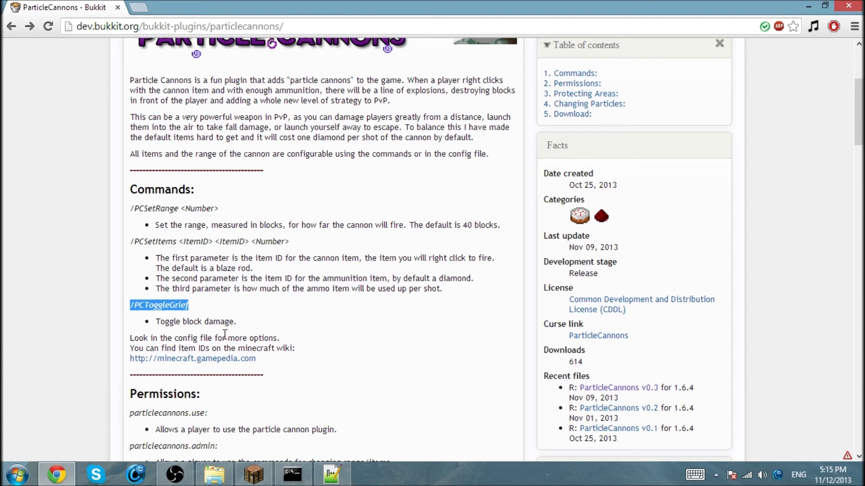
left_click(201, 313)
Switch back to Minecraft, hold the diamonds and refill the stack with /more.
left_click(256, 474)
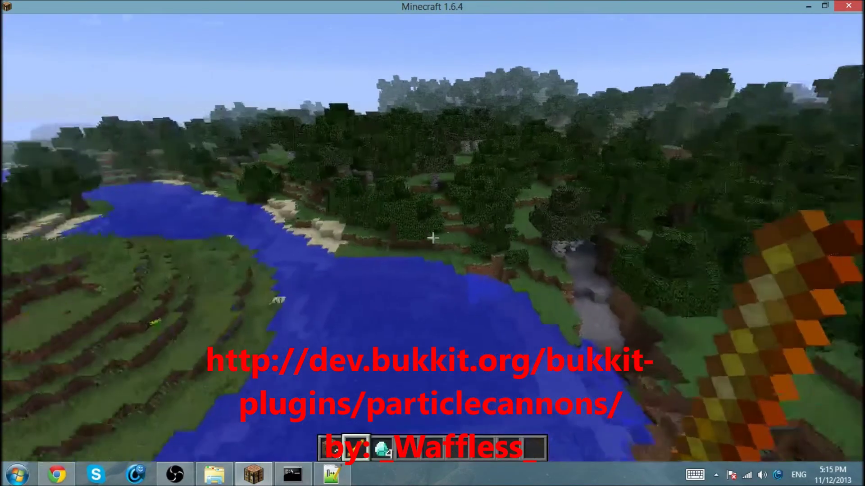
right_click(432, 237)
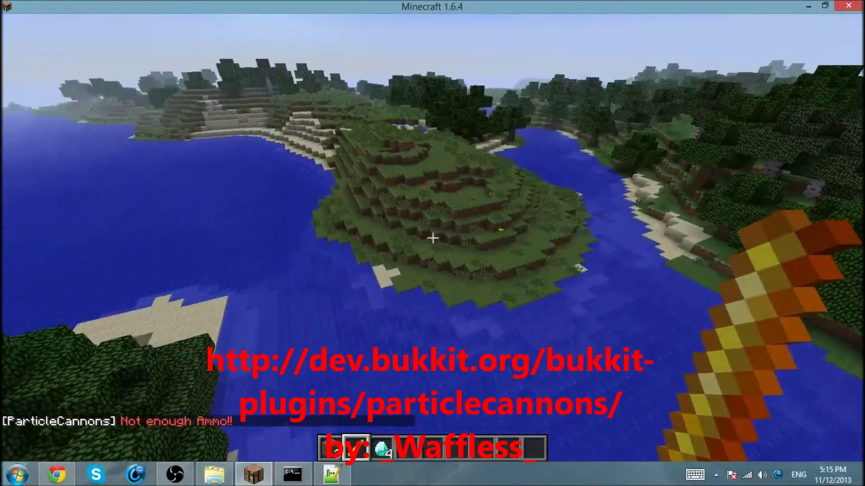
scroll(432, 238, "down", 1)
type("tmor")
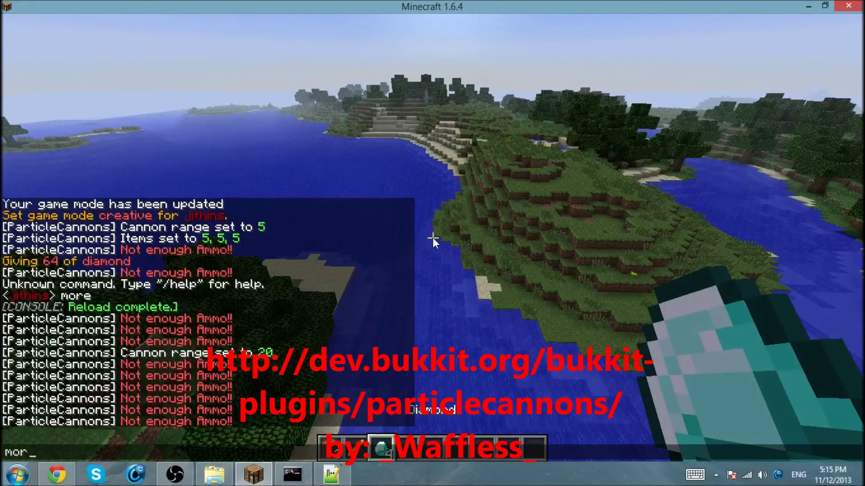
type("e")
key("Return")
type("t/more")
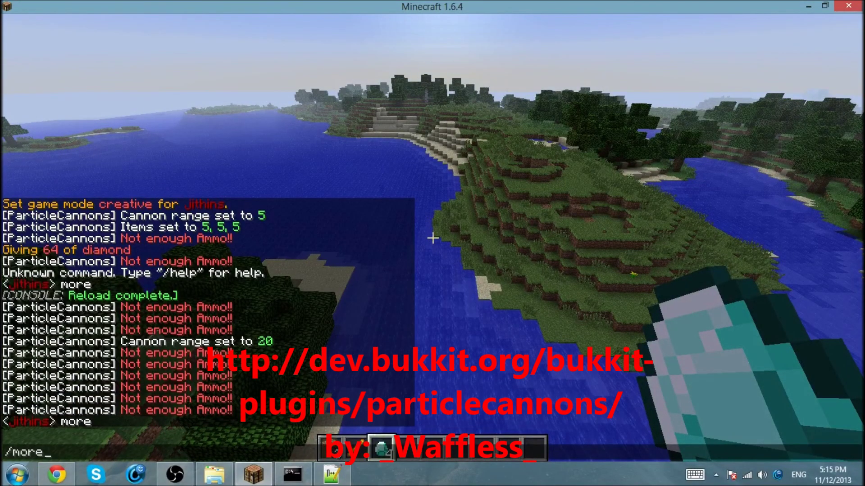
key("Return")
Equip the blaze rod, fire the cannon down at the sandy shoreline and open the game menu.
scroll(432, 238, "up", 1)
right_click(432, 237)
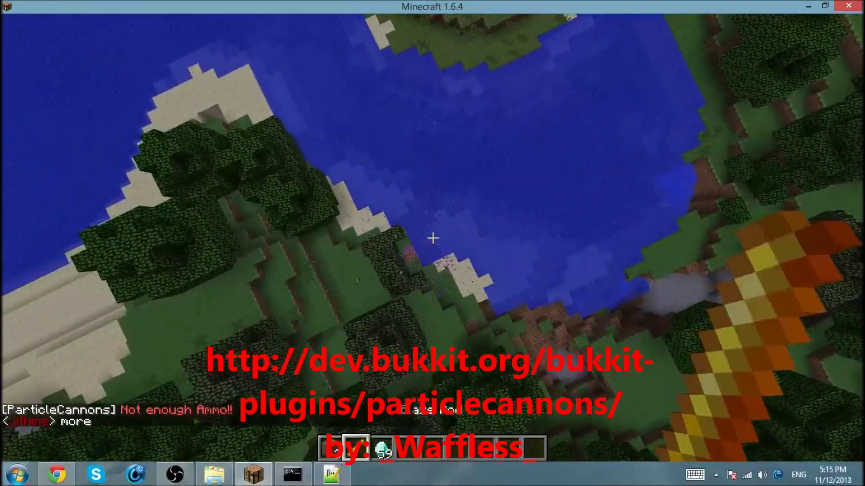
key("Escape")
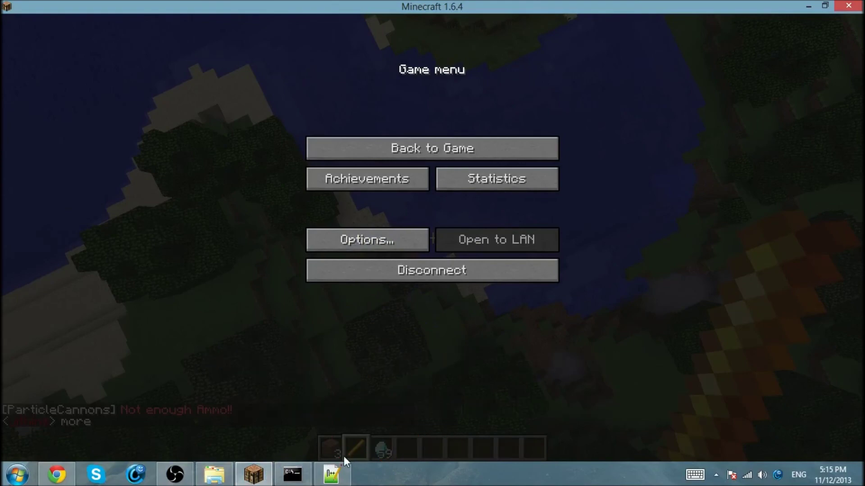